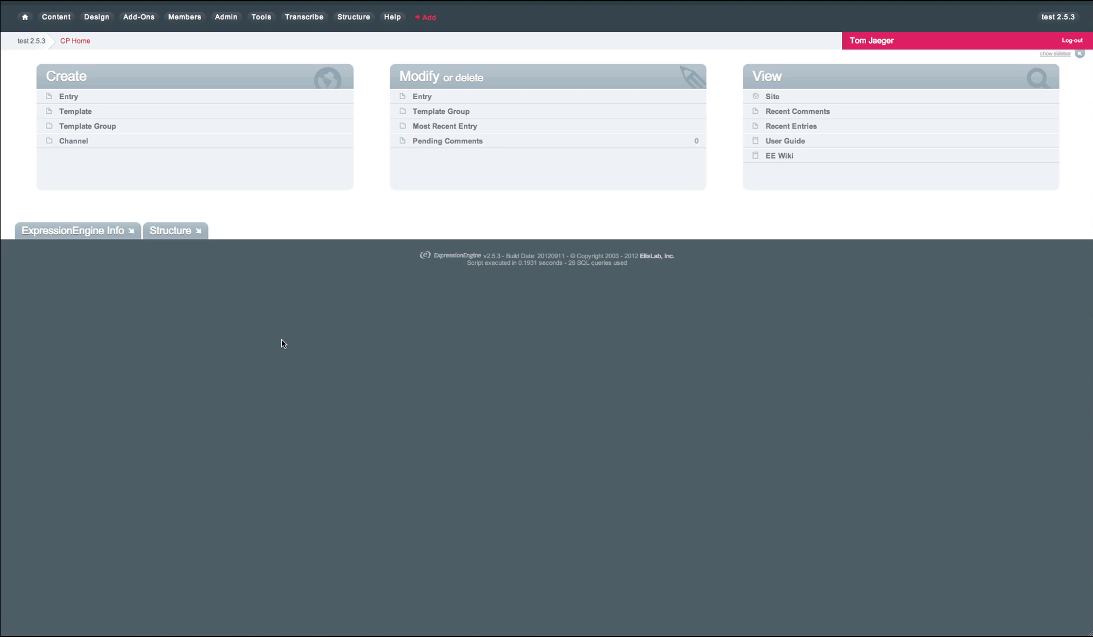
Review the English and French Structure page trees, then switch to the front-end English Home page.
left_click(350, 22)
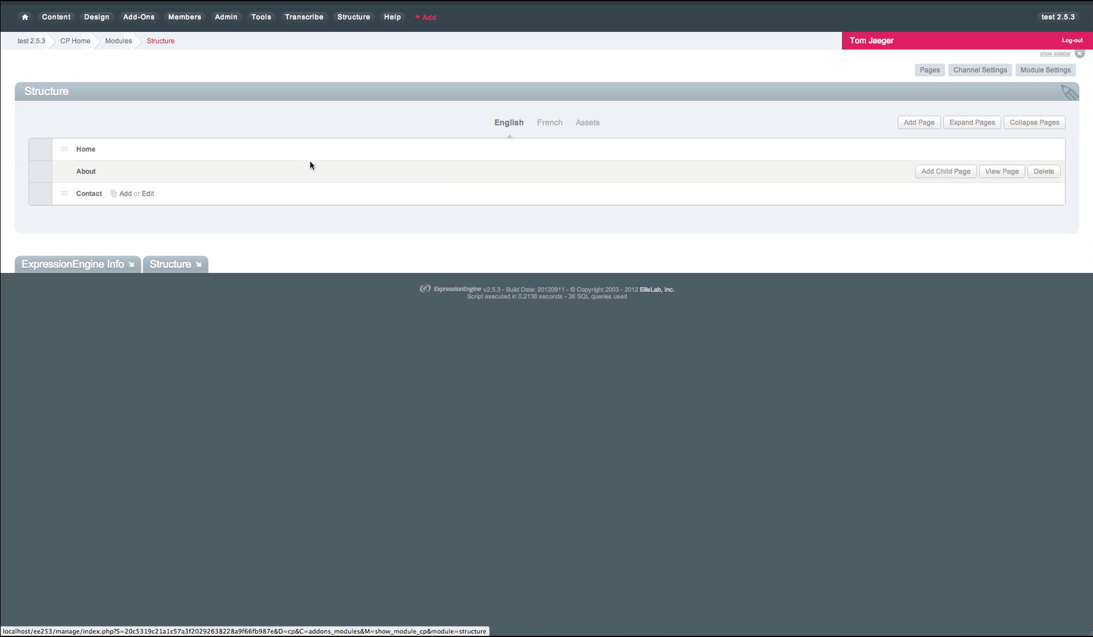
mouse_move(312, 157)
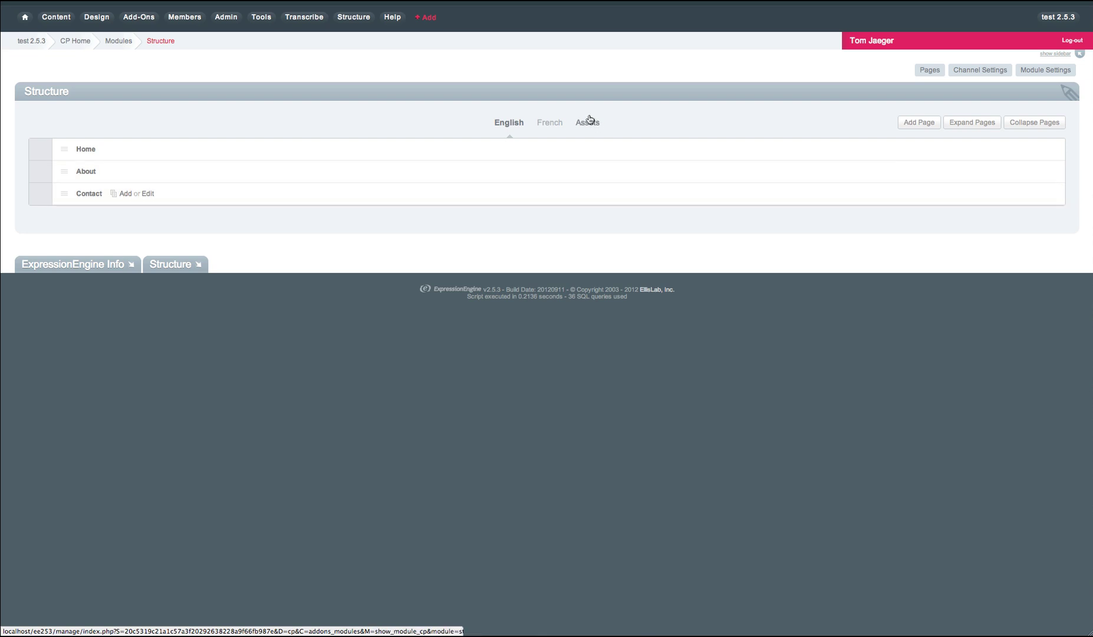
left_click(554, 124)
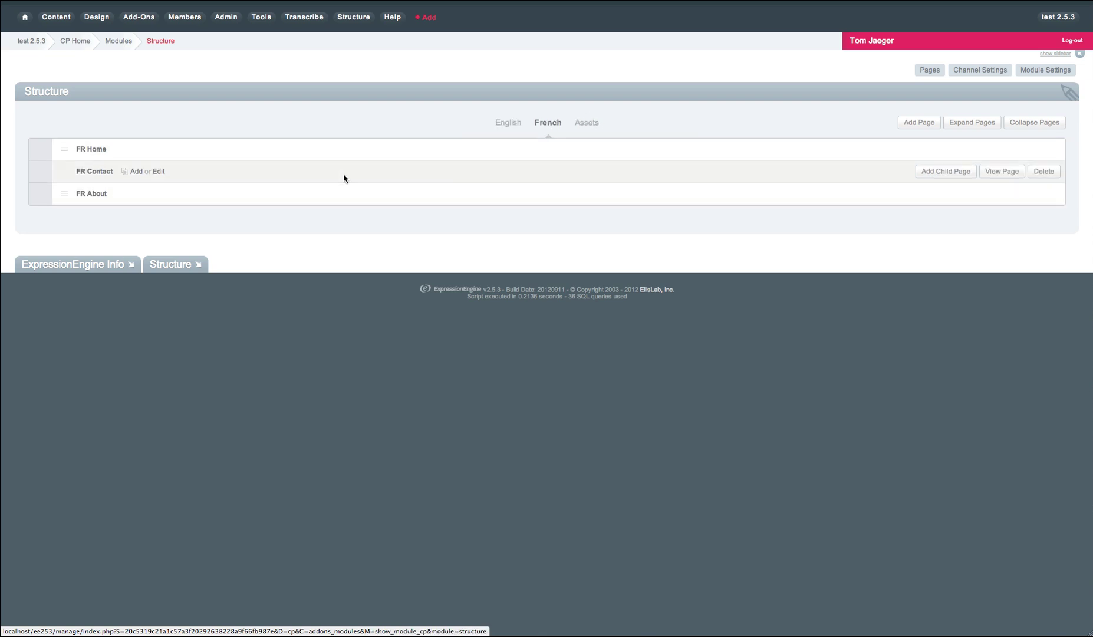
mouse_move(336, 199)
key("ctrl+Tab")
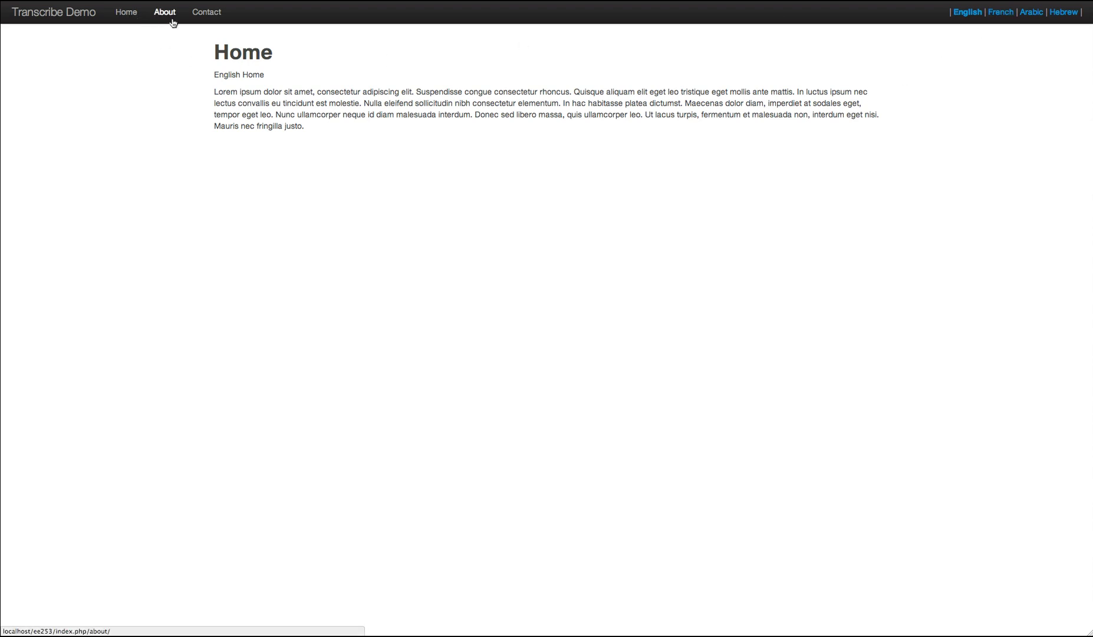
View the French site, move FR Contact below FR About, and reload to check the order.
left_click(1001, 12)
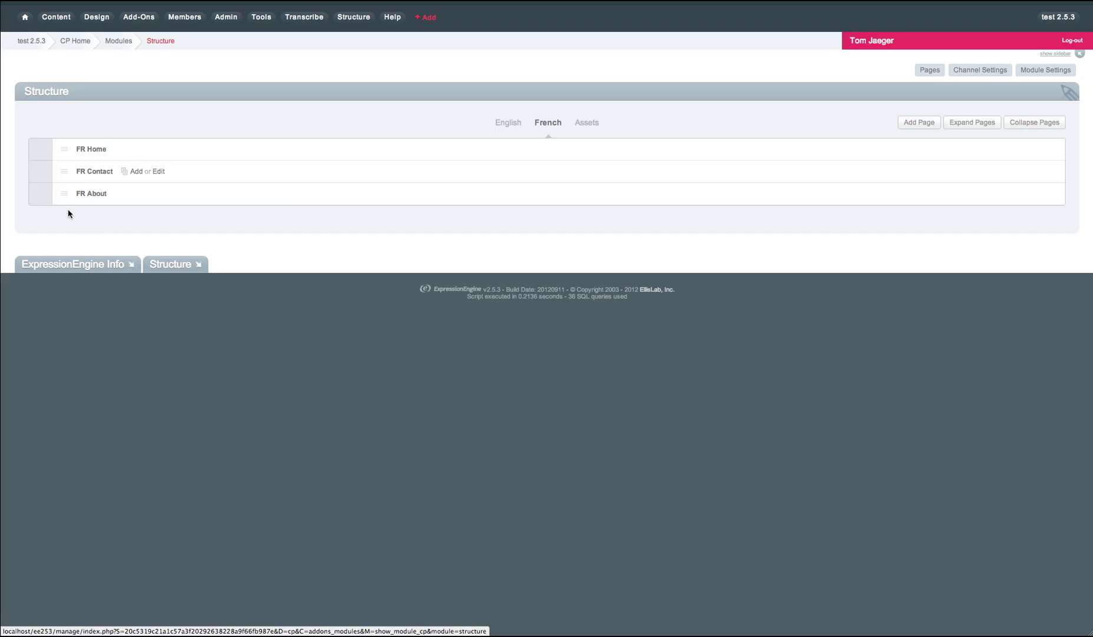
left_click_drag(66, 172, 66, 193)
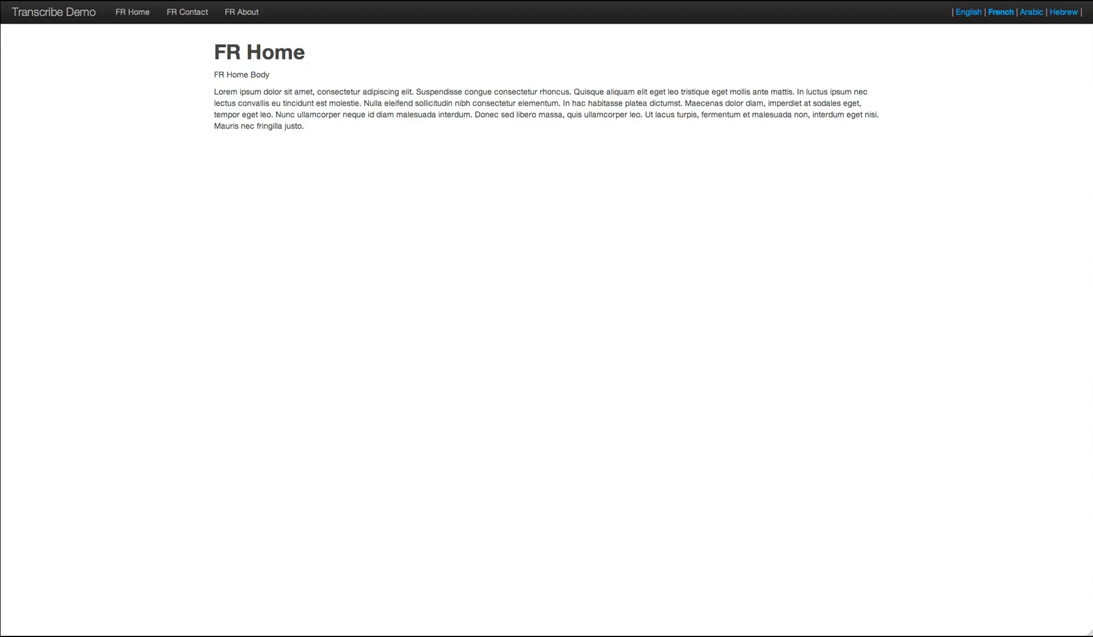
key("super+r")
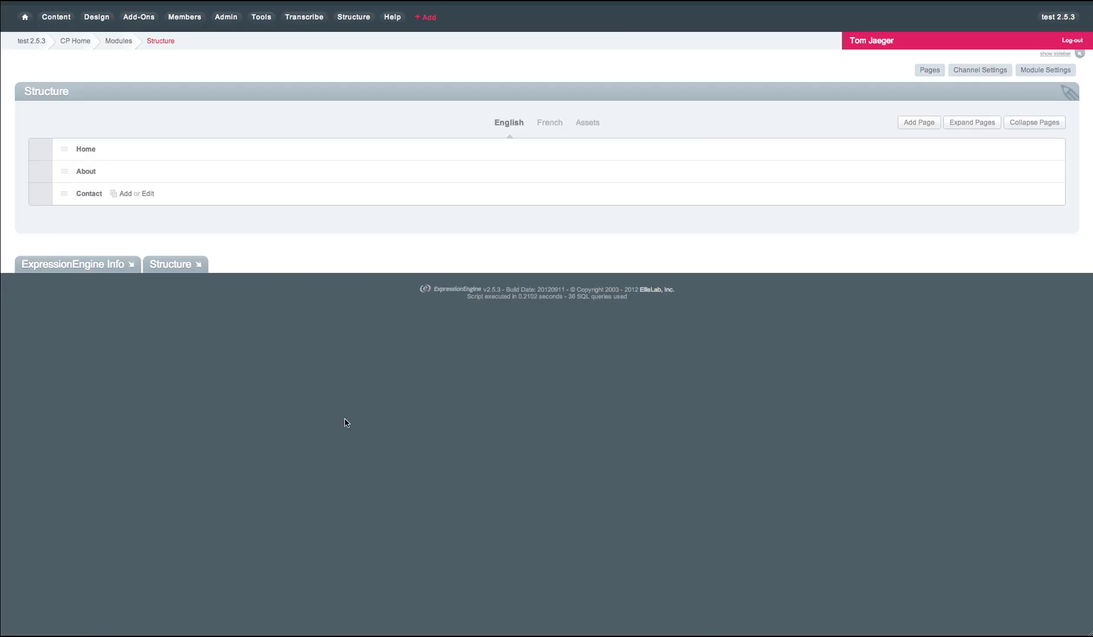
Start a new page titled 'AR Home' with body text 'AR Home Body test'.
left_click(928, 126)
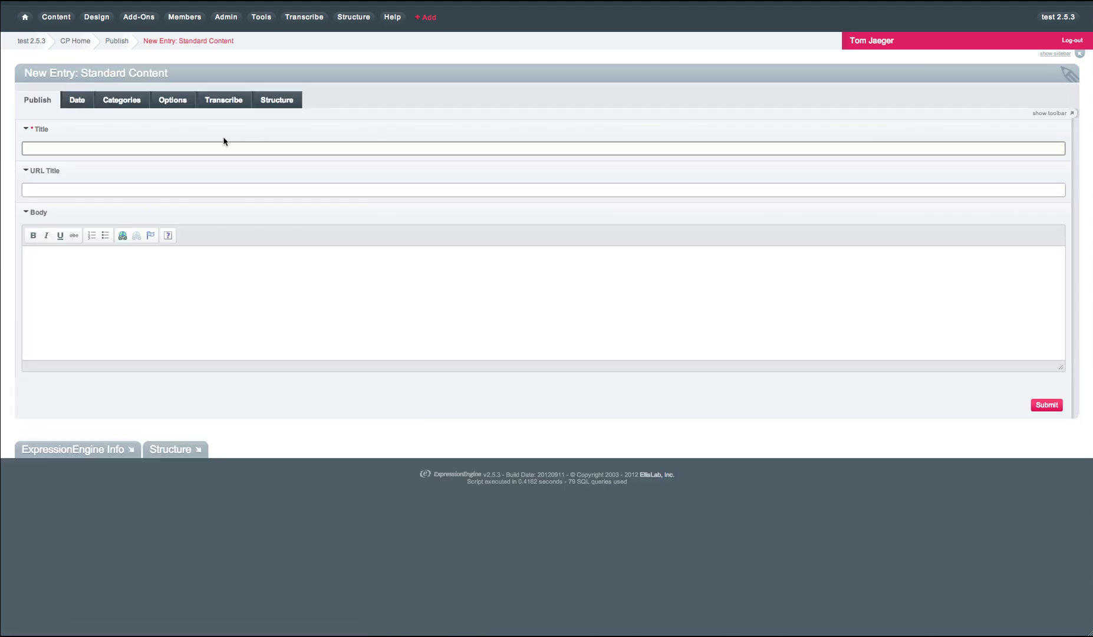
type("AR")
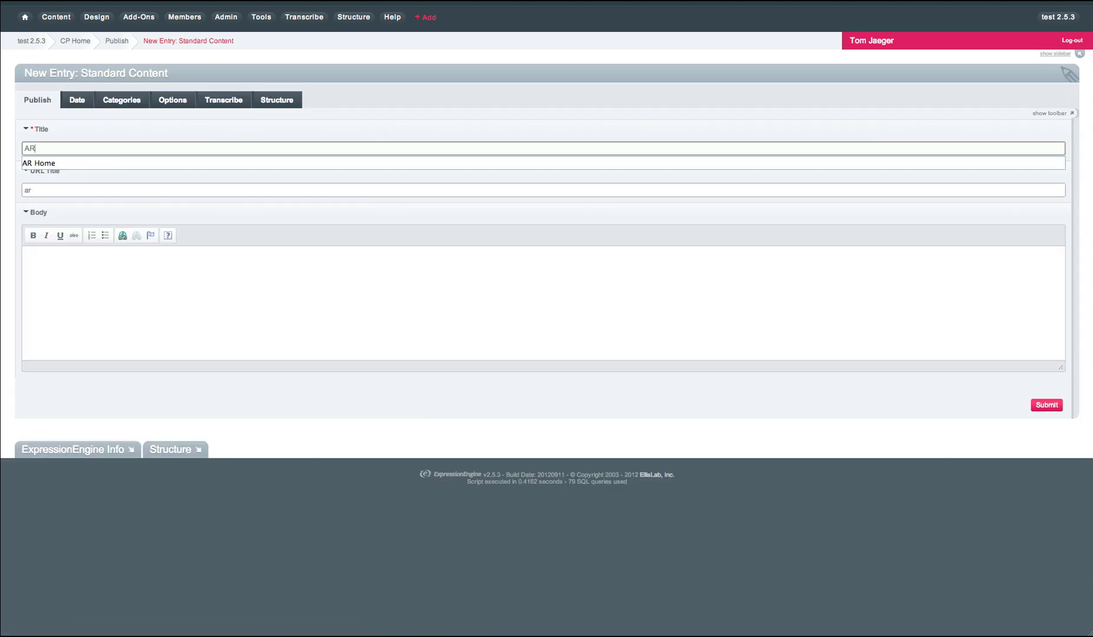
type(" Home")
key("Down")
left_click(391, 312)
type("AR Home Body test")
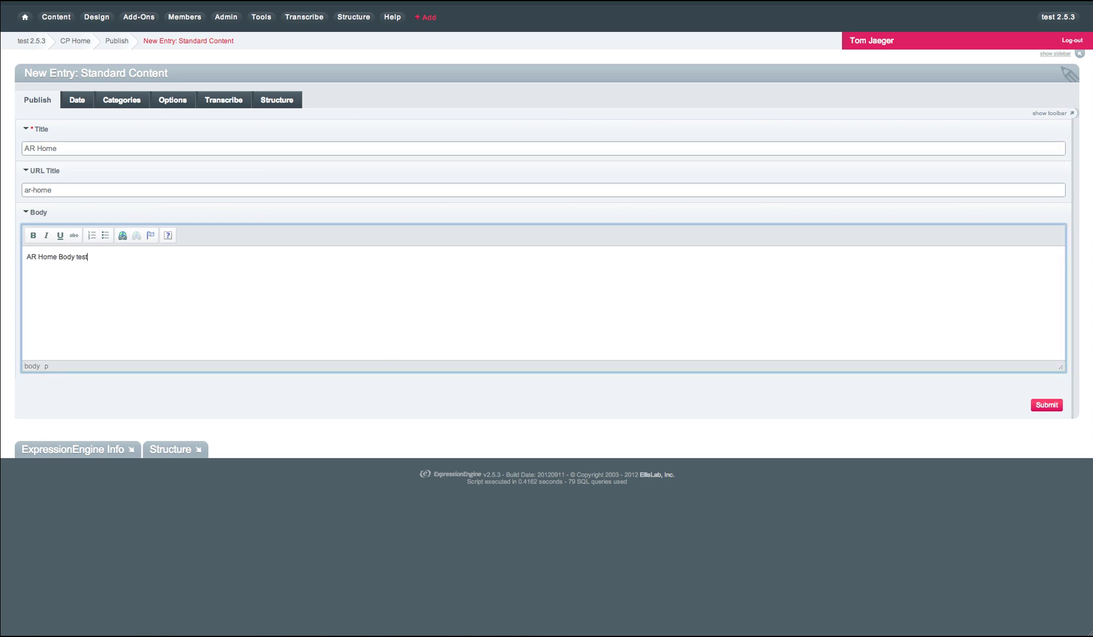
Set the entry's language association to Arabic, relate it to Home, and submit.
left_click(227, 99)
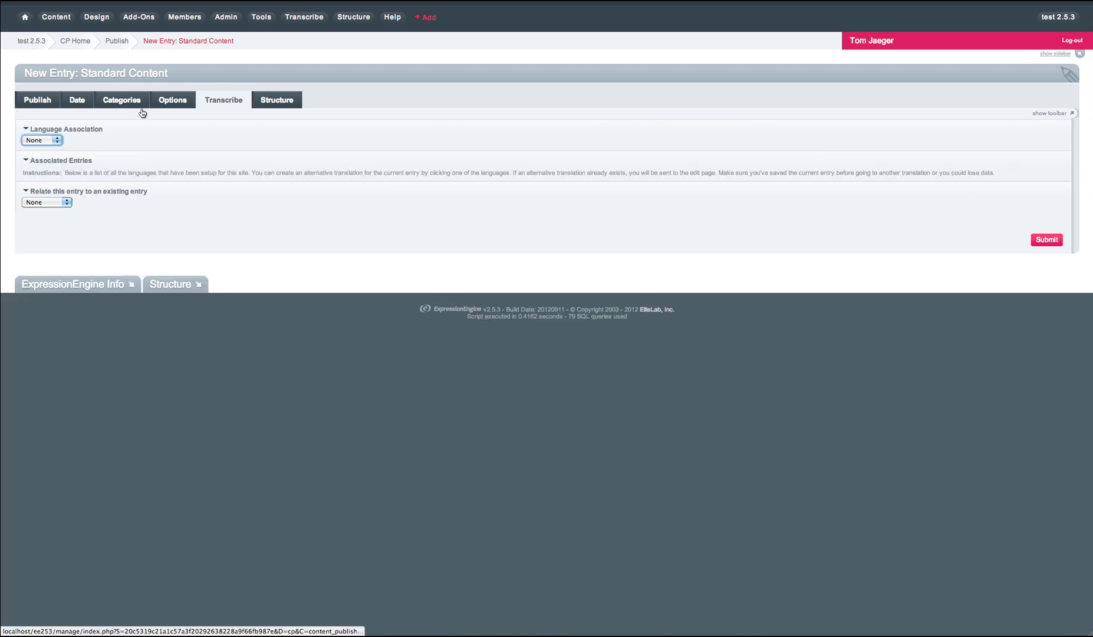
left_click(39, 143)
left_click(45, 171)
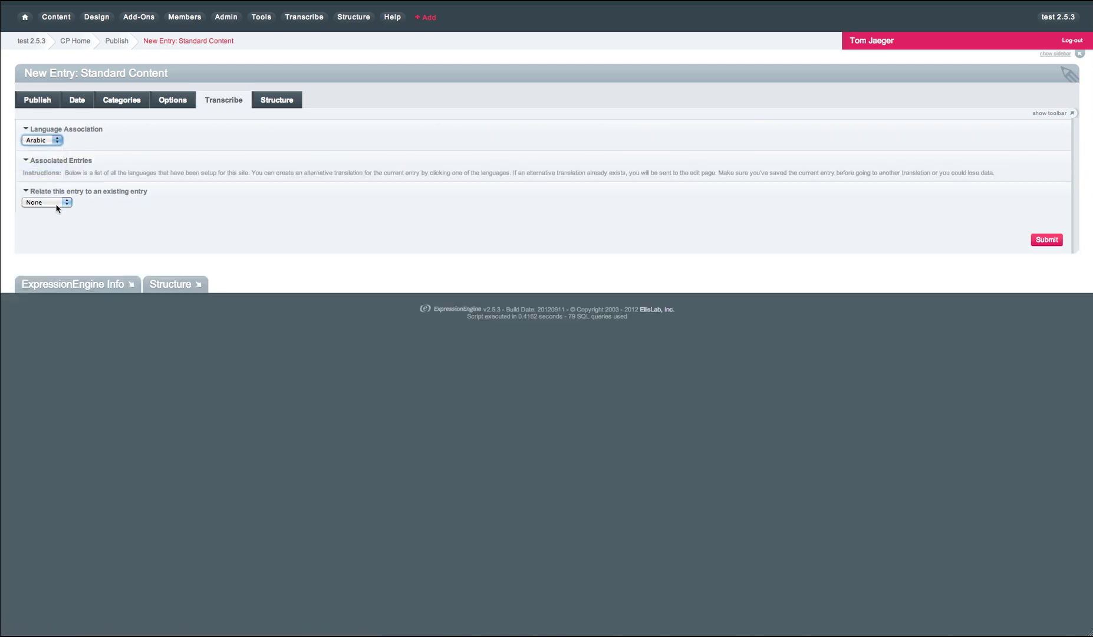
left_click(59, 203)
left_click(52, 210)
left_click(1048, 235)
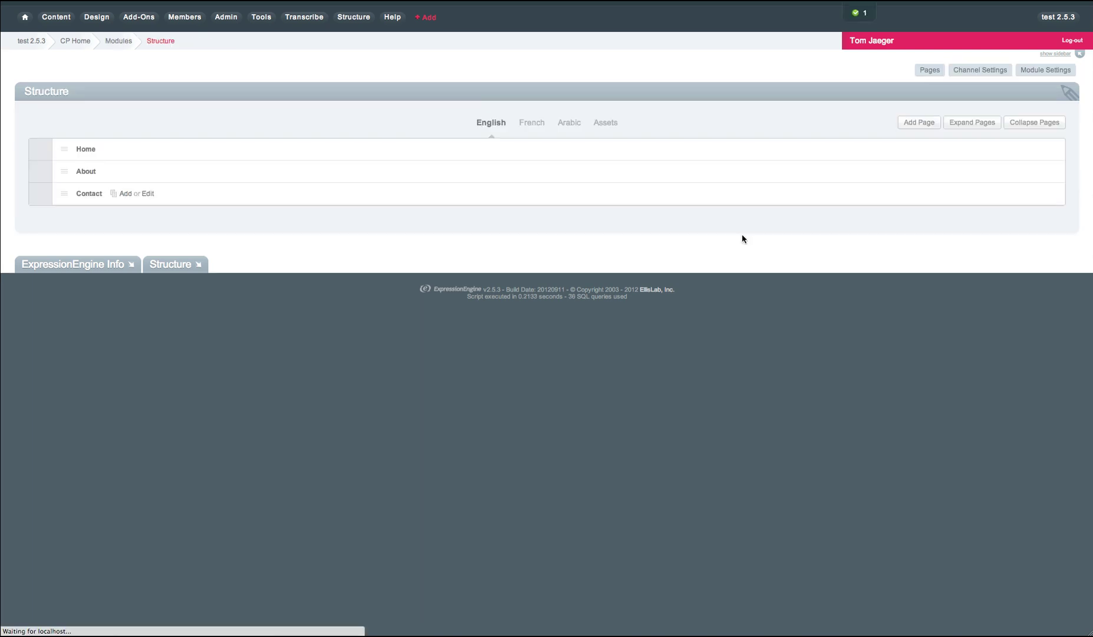
Switch Structure to the Arabic page tree, where AR Home is the only page.
left_click(564, 124)
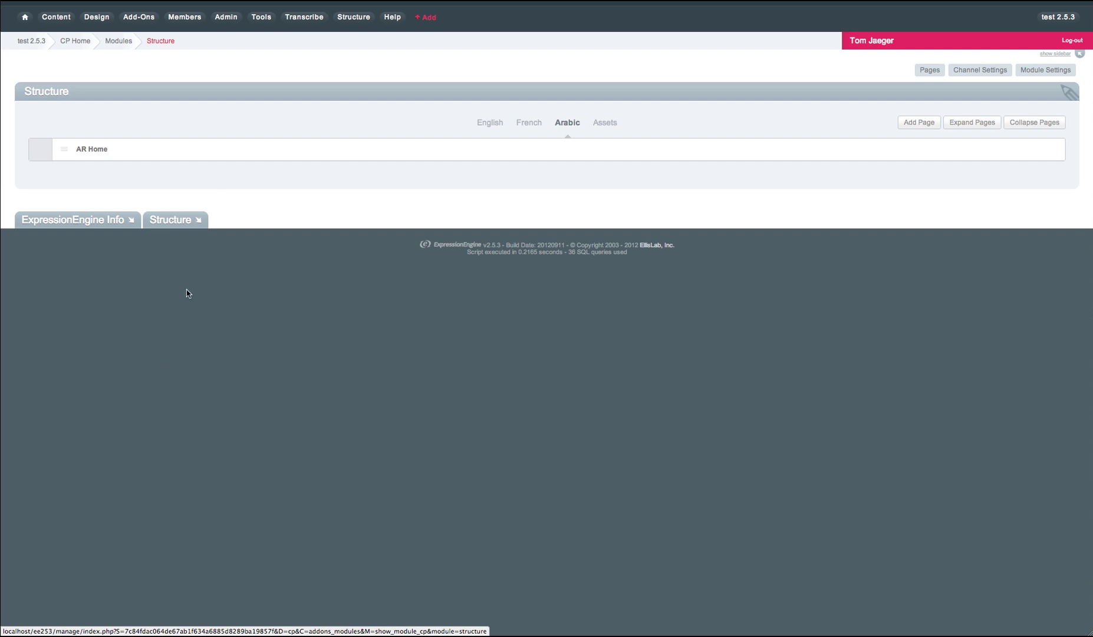
Go to the Standard Content field group and start a new channel field.
mouse_move(226, 17)
mouse_move(259, 39)
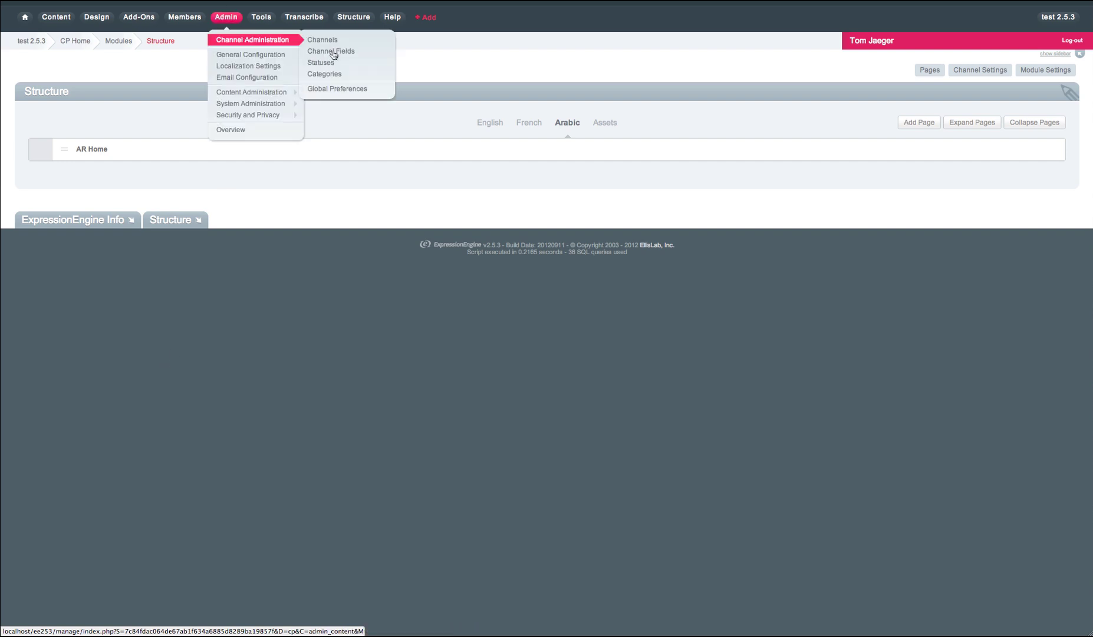
left_click(330, 53)
left_click(59, 151)
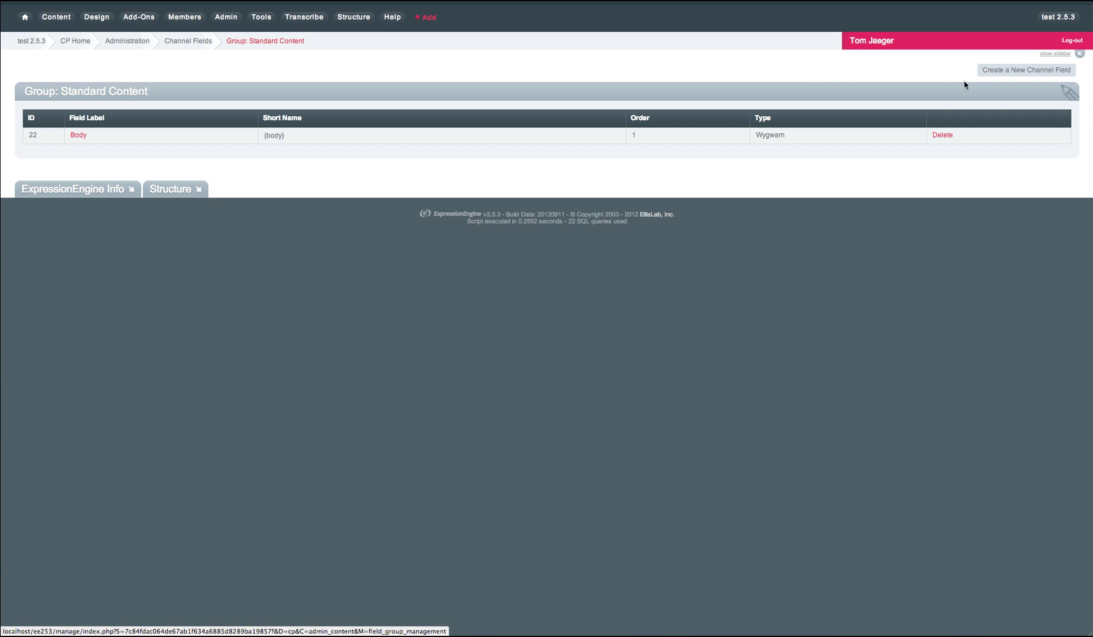
left_click(1017, 72)
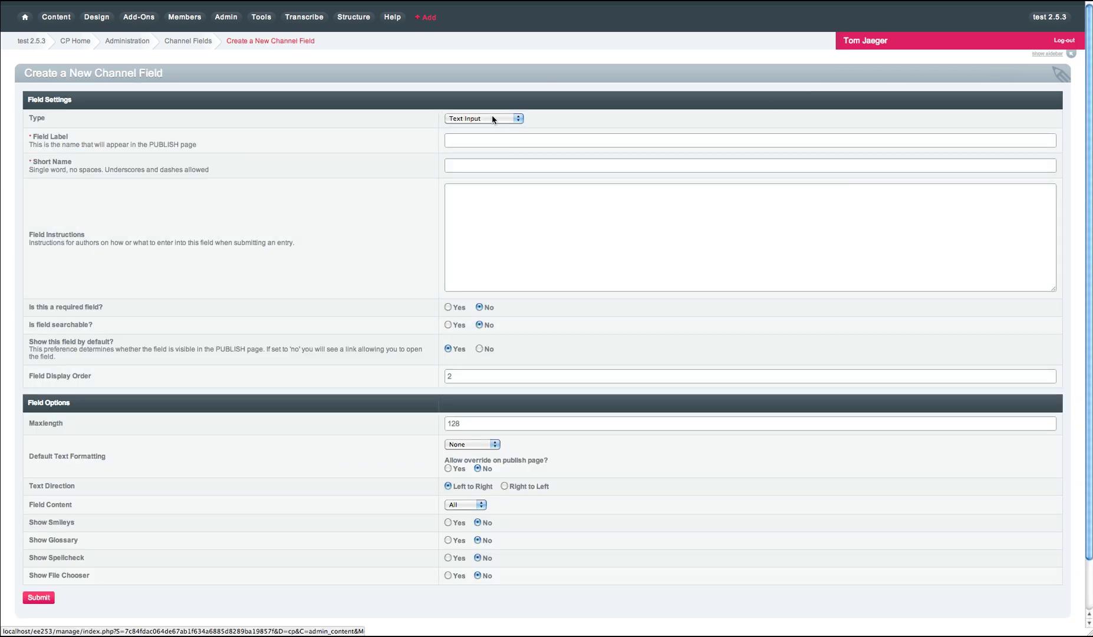
Make it a Wygwam field labelled 'Body RTL', short name body__ar_he, using the Basic RTL configuration.
left_click(492, 118)
left_click(488, 159)
left_click(494, 142)
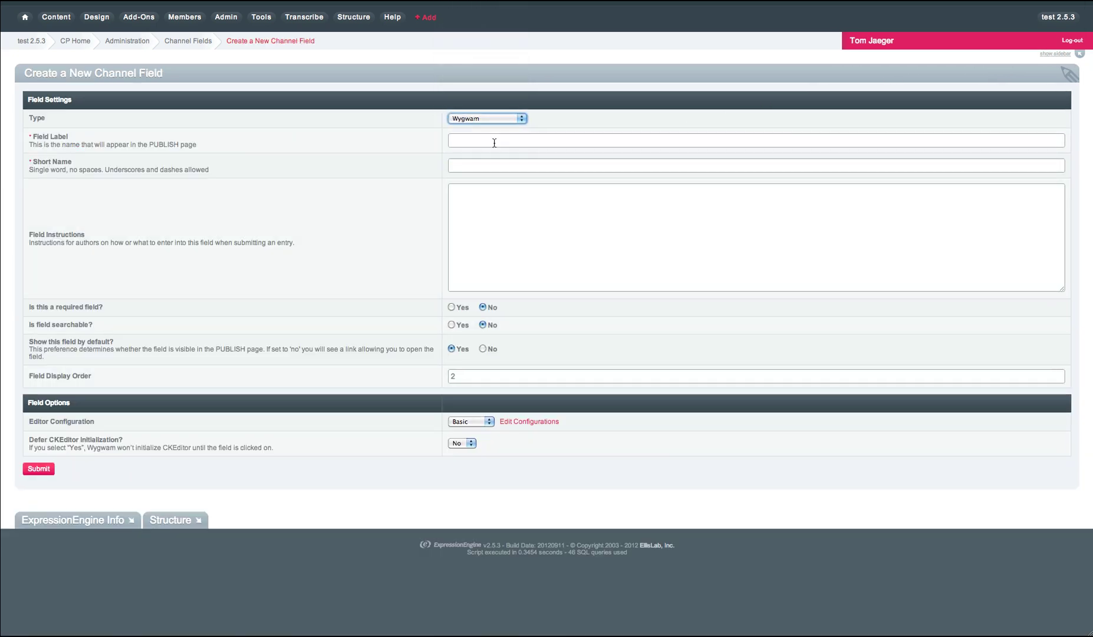
type("Body RTL")
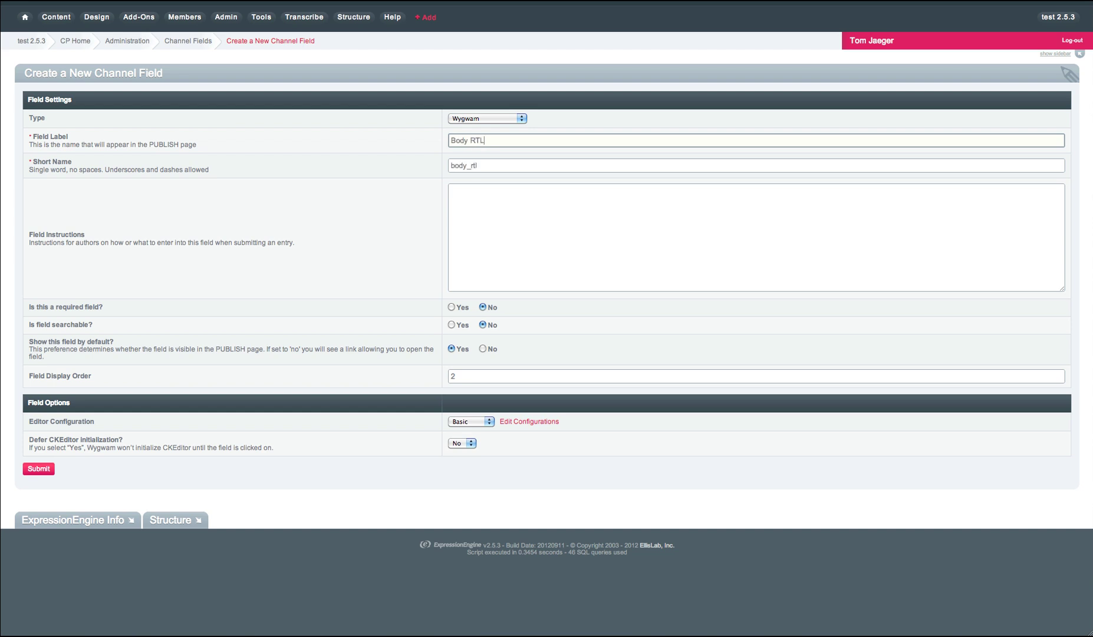
left_click(504, 165)
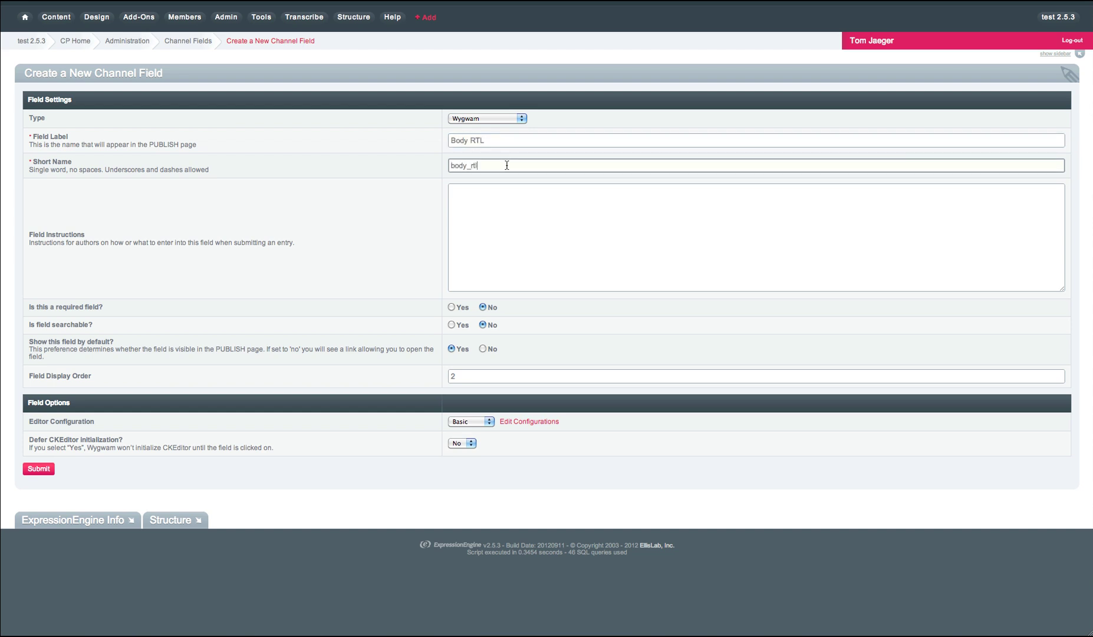
key("BackSpace")
key("BackSpace")
key("BackSpace")
type("_ar_he")
left_click(473, 422)
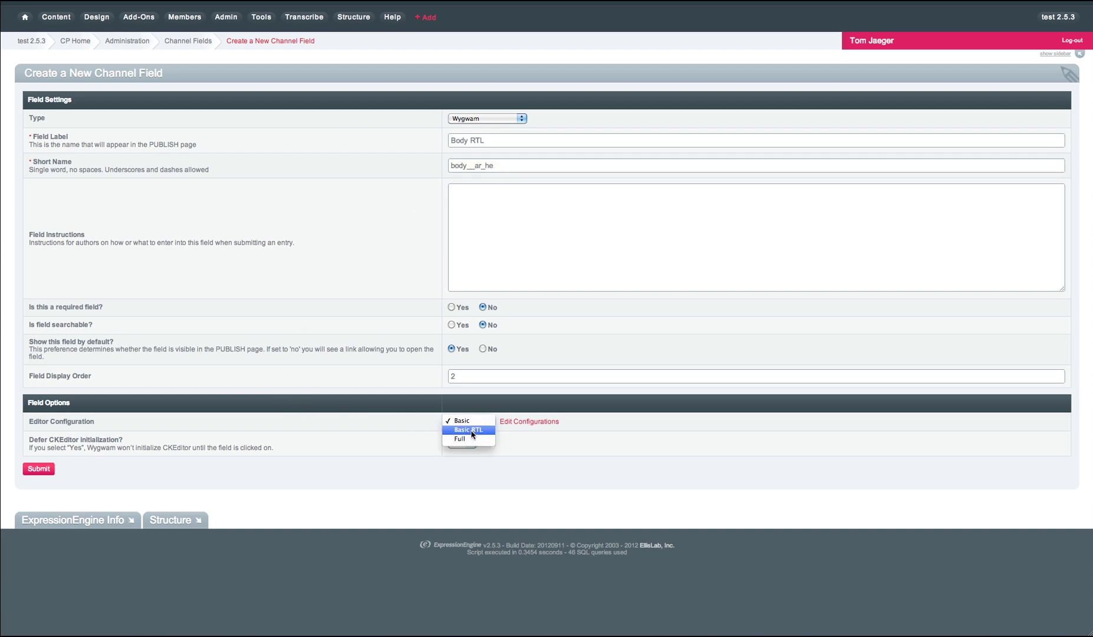
left_click(471, 430)
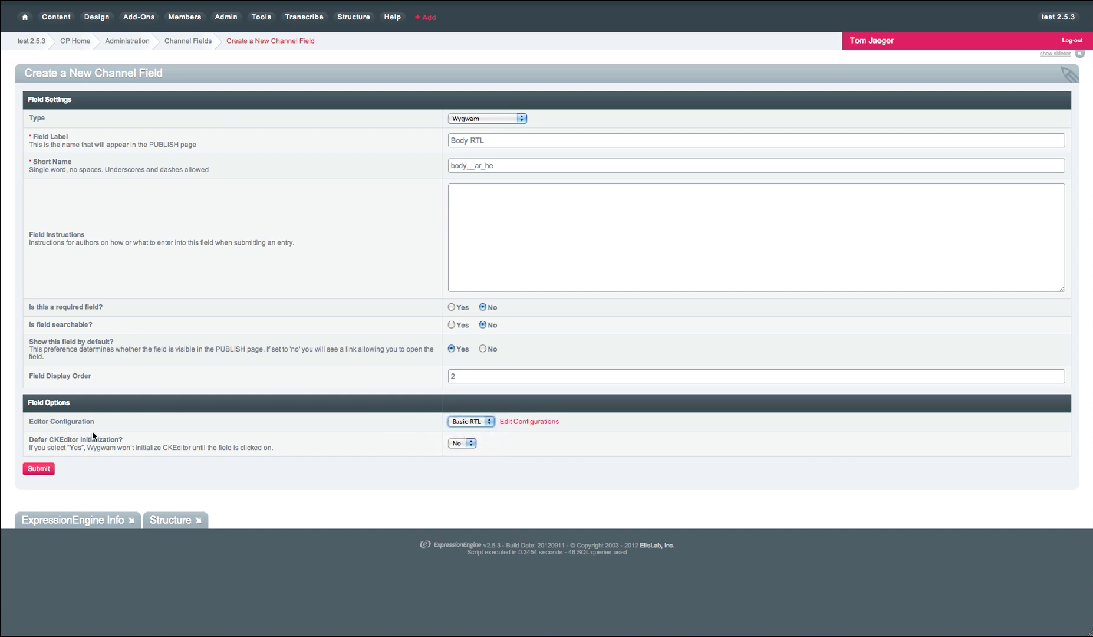
Save the Body RTL field, then open AR Home and enter 'RTL AR Body' in Body RTL.
left_click(36, 469)
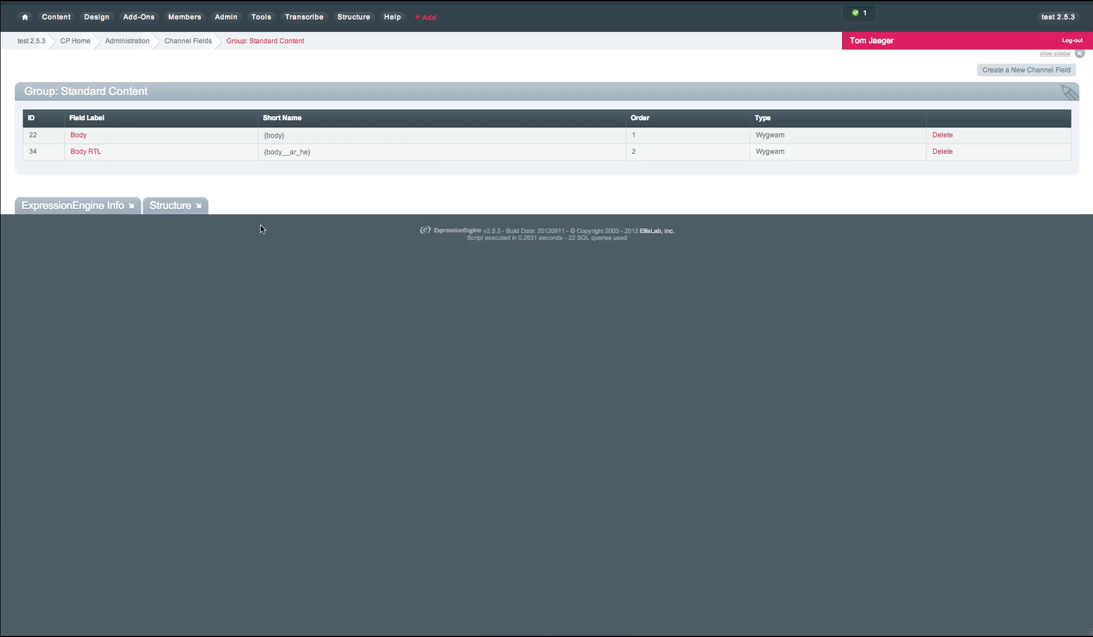
left_click(354, 24)
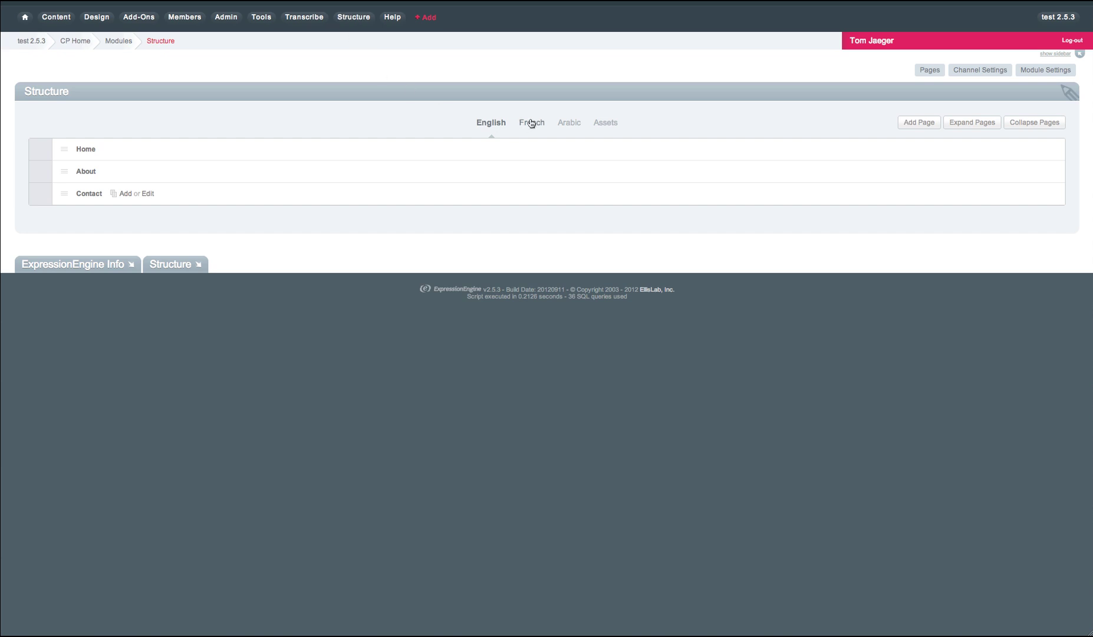
left_click(570, 124)
left_click(95, 151)
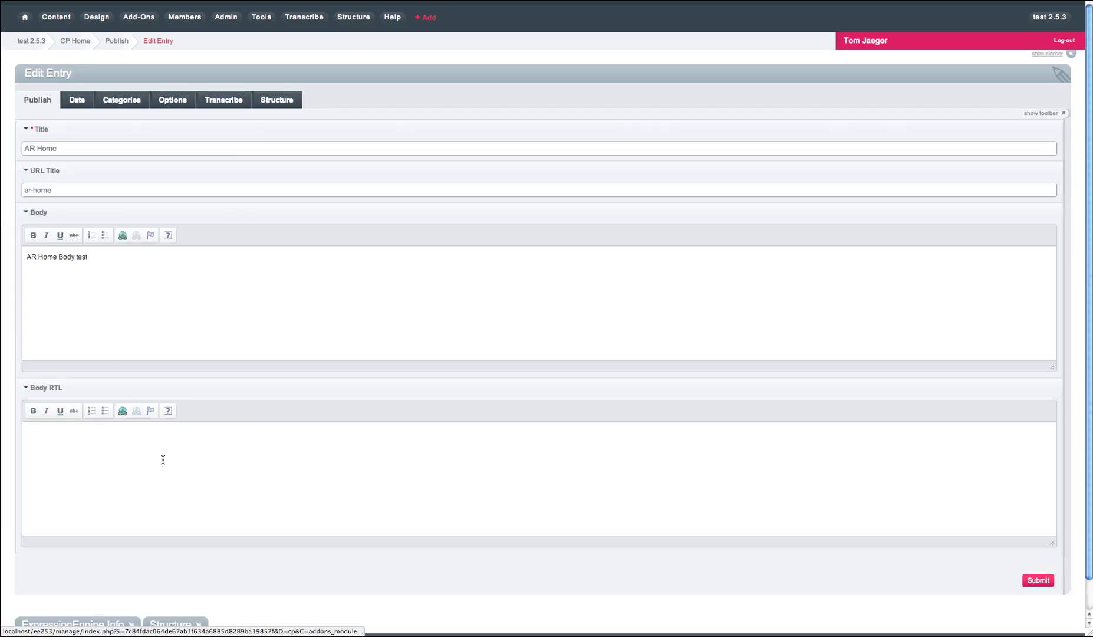
left_click(172, 473)
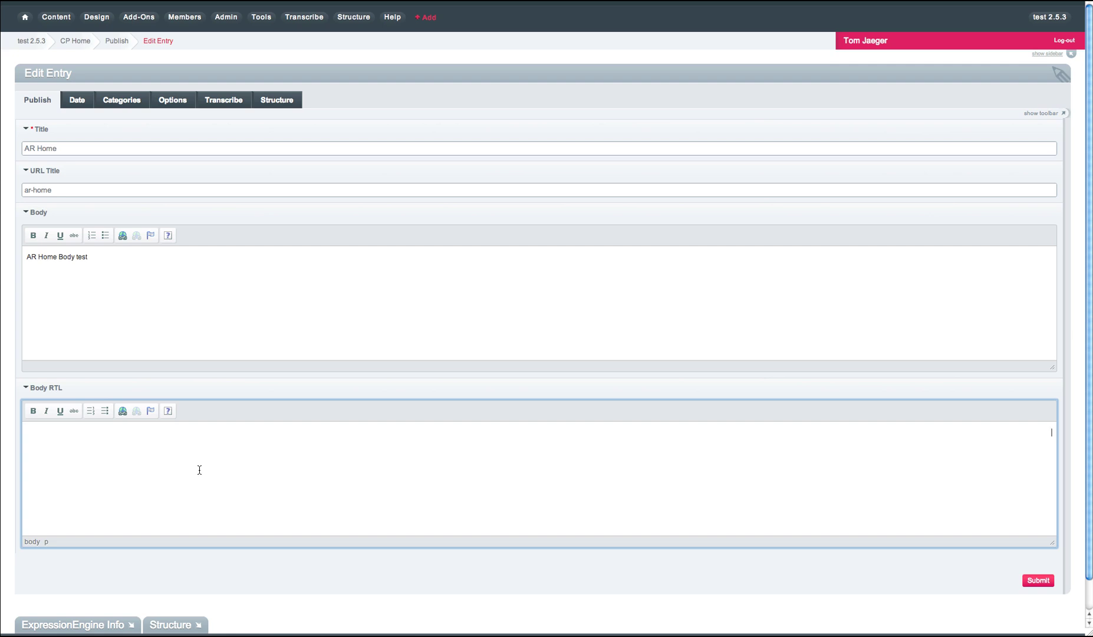
type("RTL AR Body")
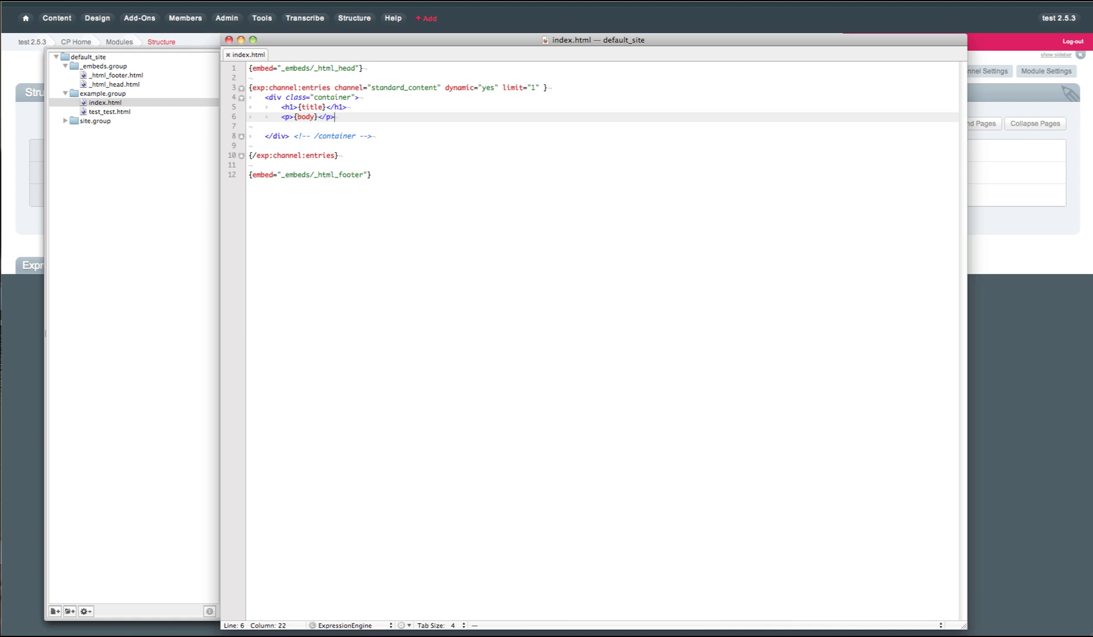
Bring up the AR Home front-end page and reload it to see the right-aligned RTL AR Body text.
key("super+Tab")
key("super+r")
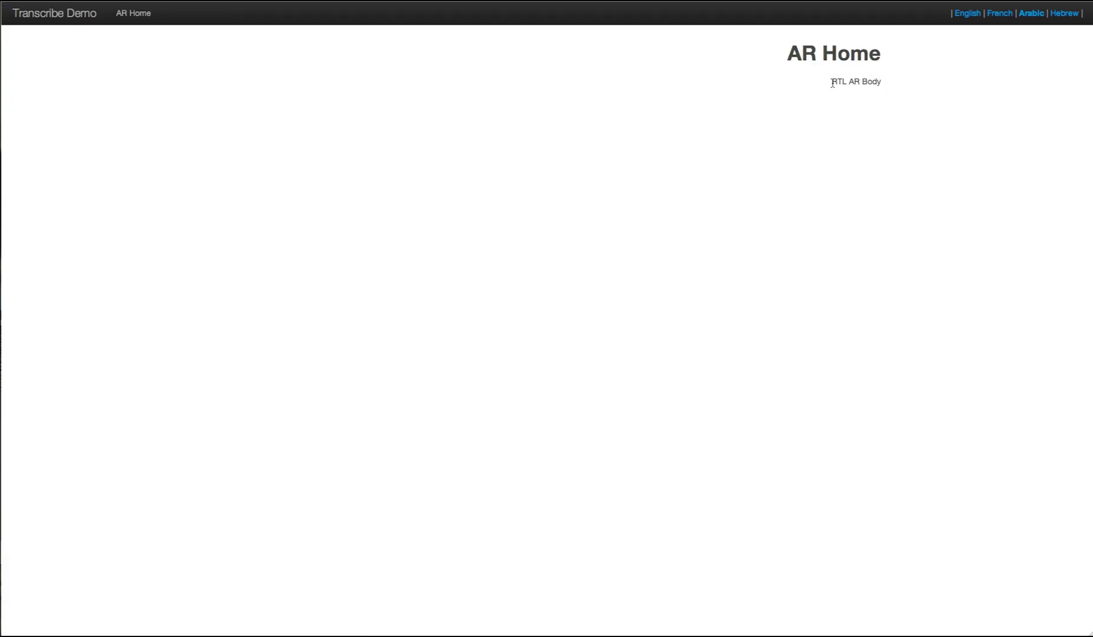